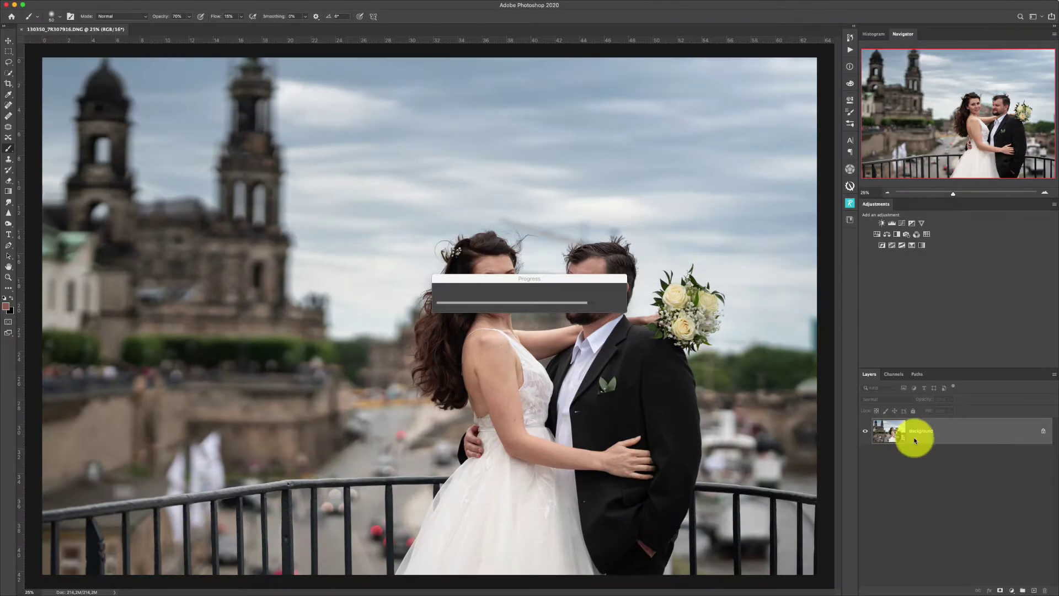
Step: Zoom in on the bride's face, size the Spot Healing Brush, and duplicate Background as Layer 1
scroll(642, 342, up, 5)
key(j)
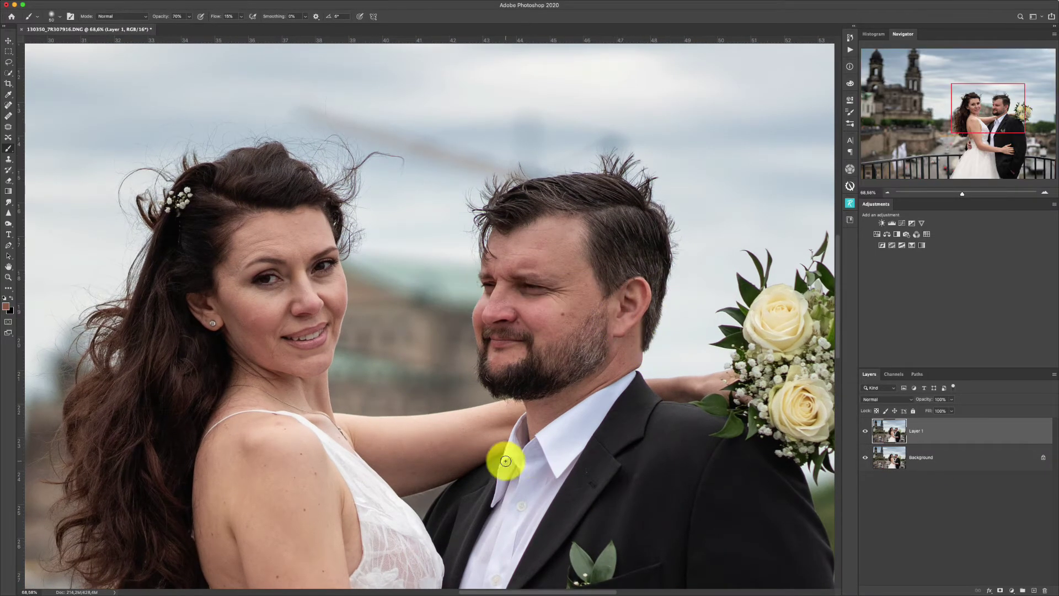
key(j)
scroll(329, 248, up, 4)
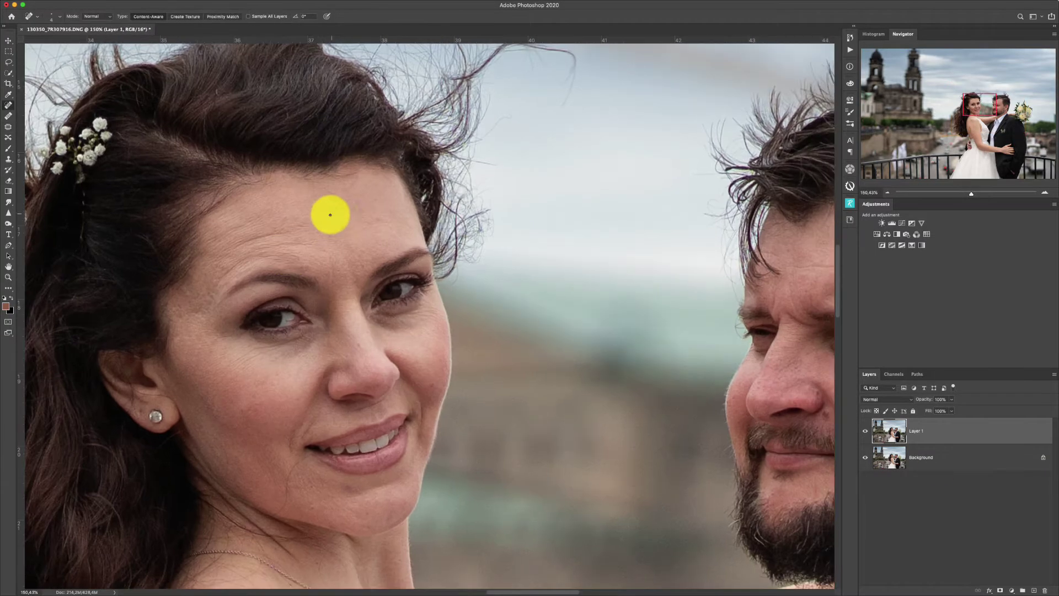
key(bracketleft)
key(bracketleft)
key(bracketleft)
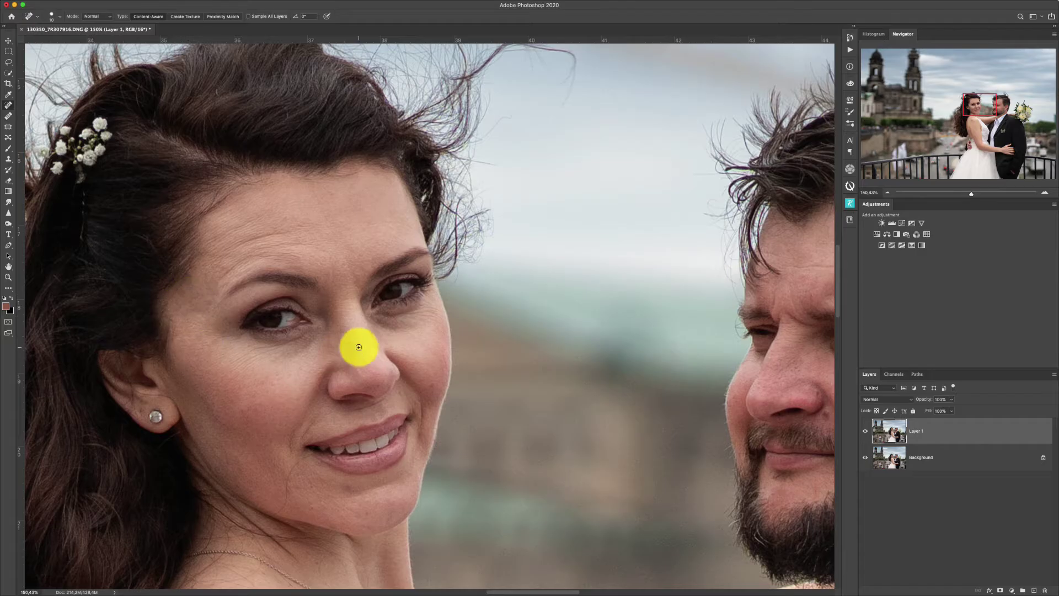
key(bracketright)
key(bracketleft)
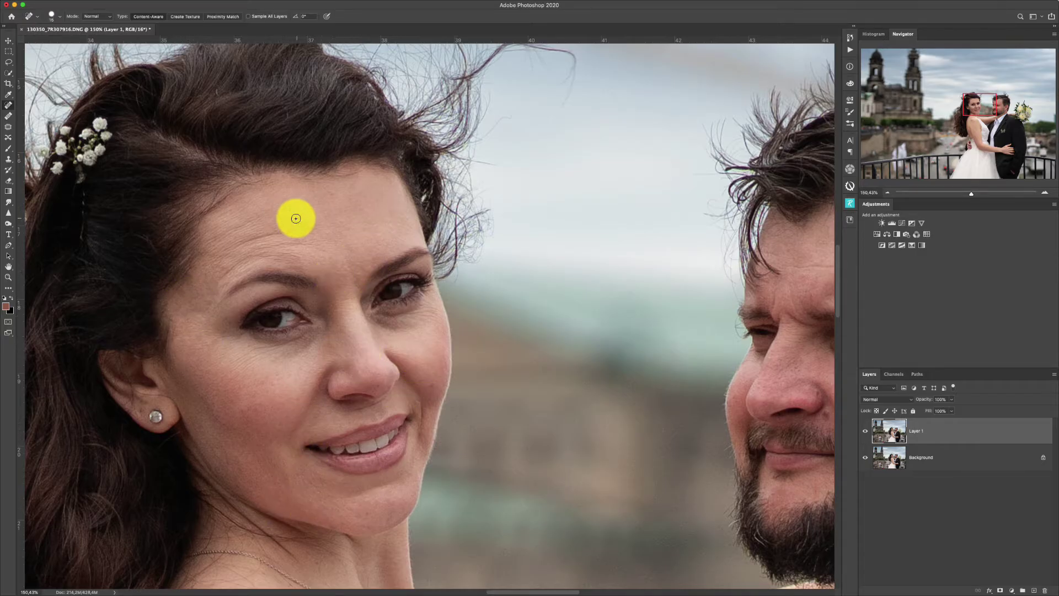
key(ctrl+j)
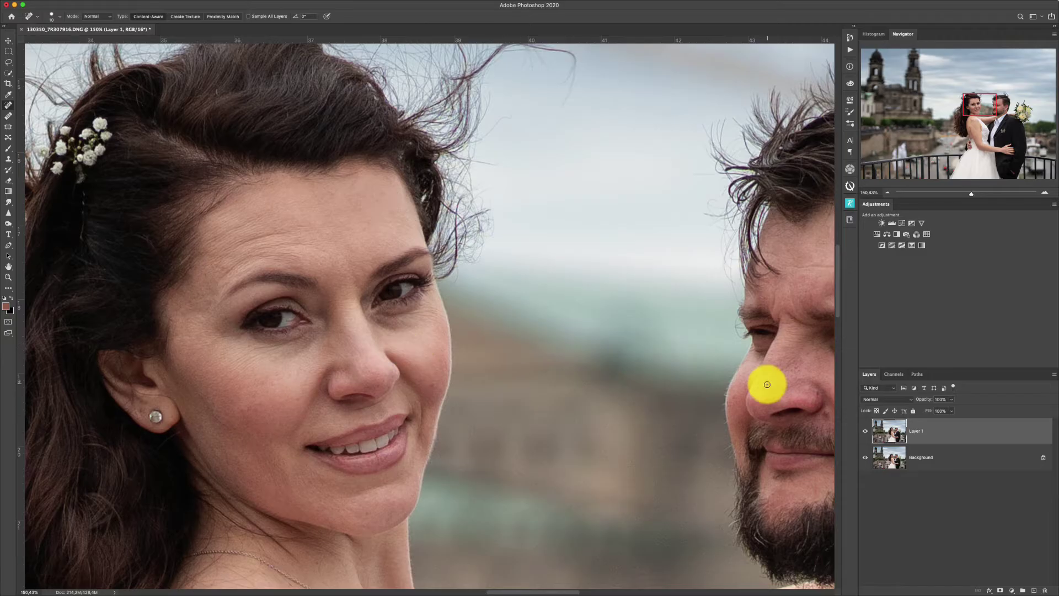
key(Return)
Step: Show the high layer and clone/heal forehead texture sampling Current Layer, then hide Curves 1
click(863, 484)
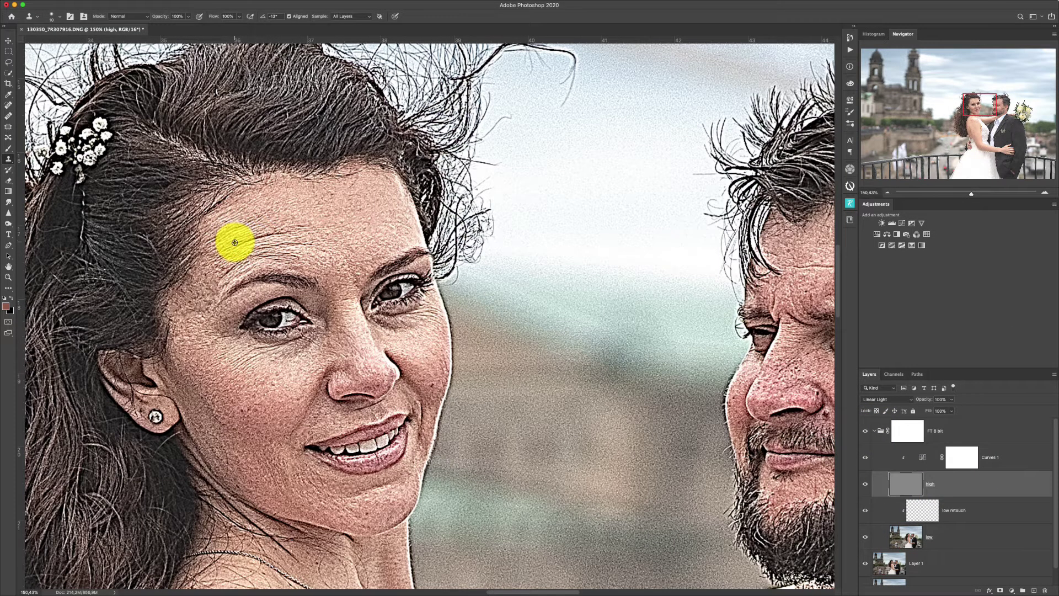
click(350, 16)
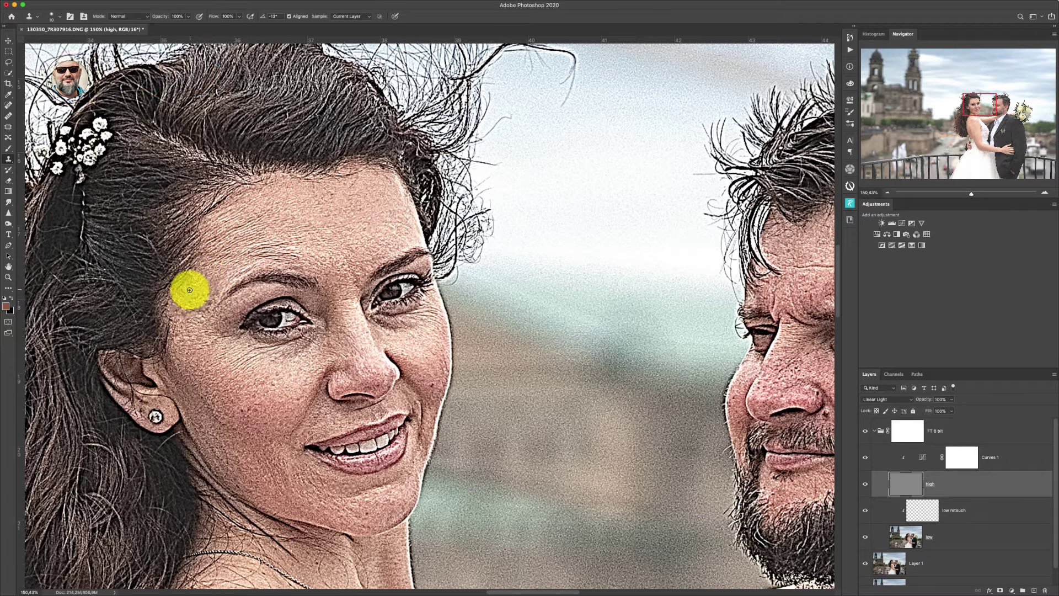
drag(195, 304, 216, 293)
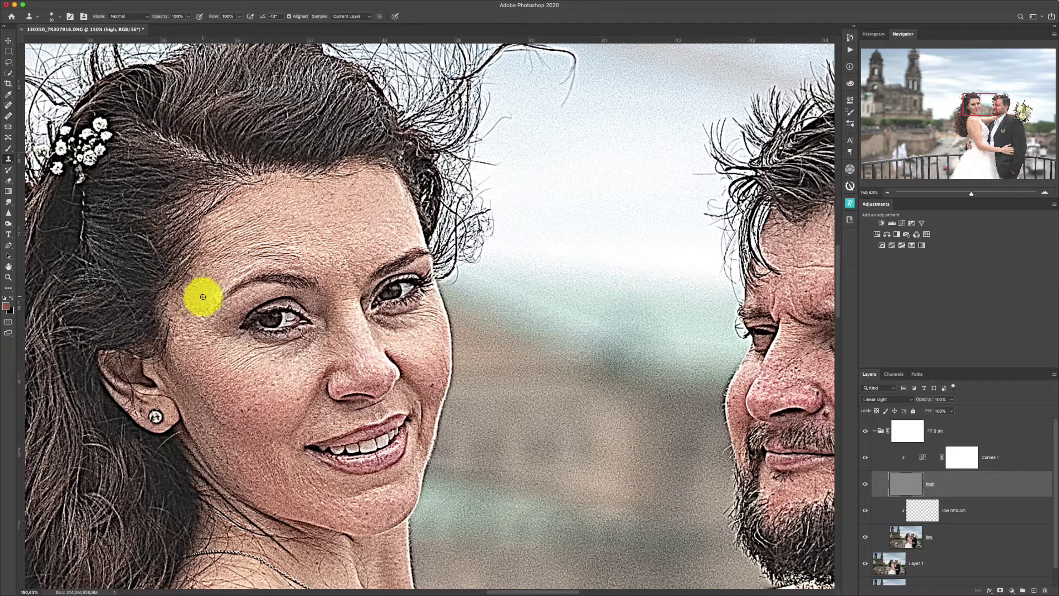
drag(249, 264, 240, 227)
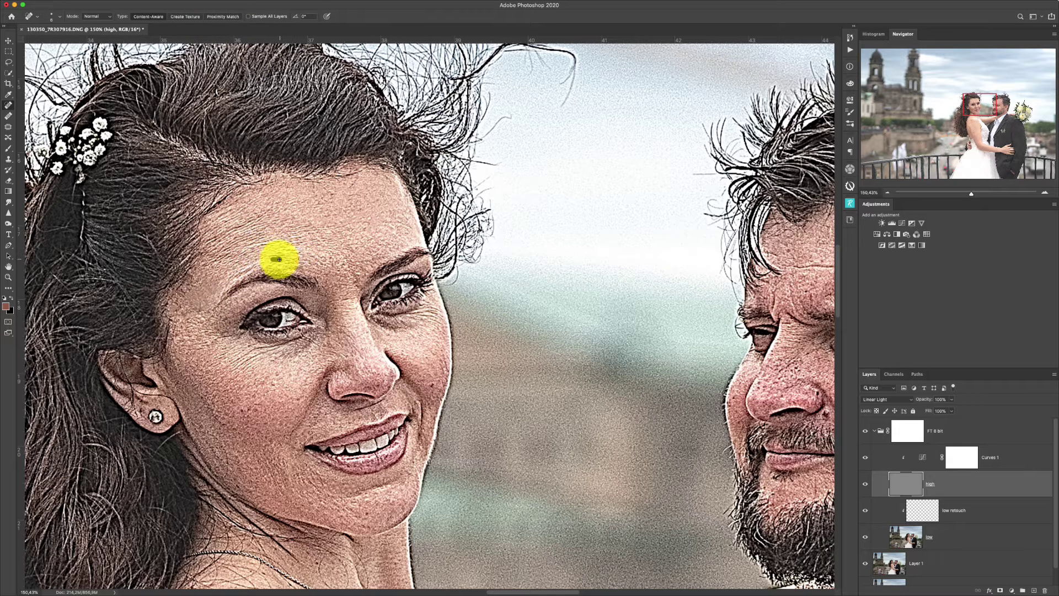
mouse_move(289, 251)
mouse_down()
mouse_move(212, 260)
mouse_move(230, 248)
mouse_move(176, 301)
mouse_up()
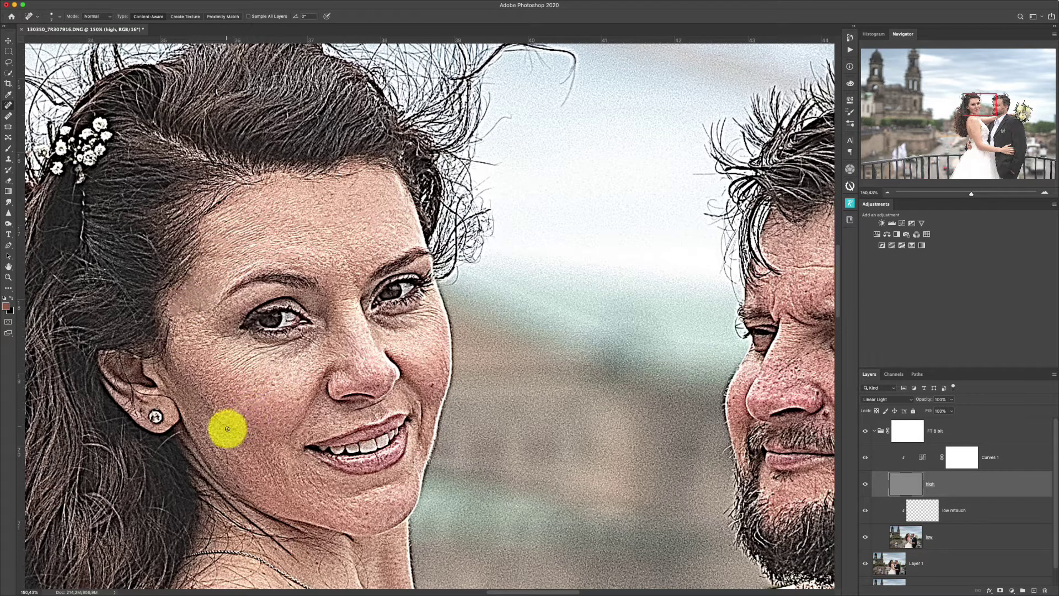
drag(864, 458, 865, 484)
Step: Blend the forehead's uneven tones with the Mixer Brush on the low retouch layer
click(882, 510)
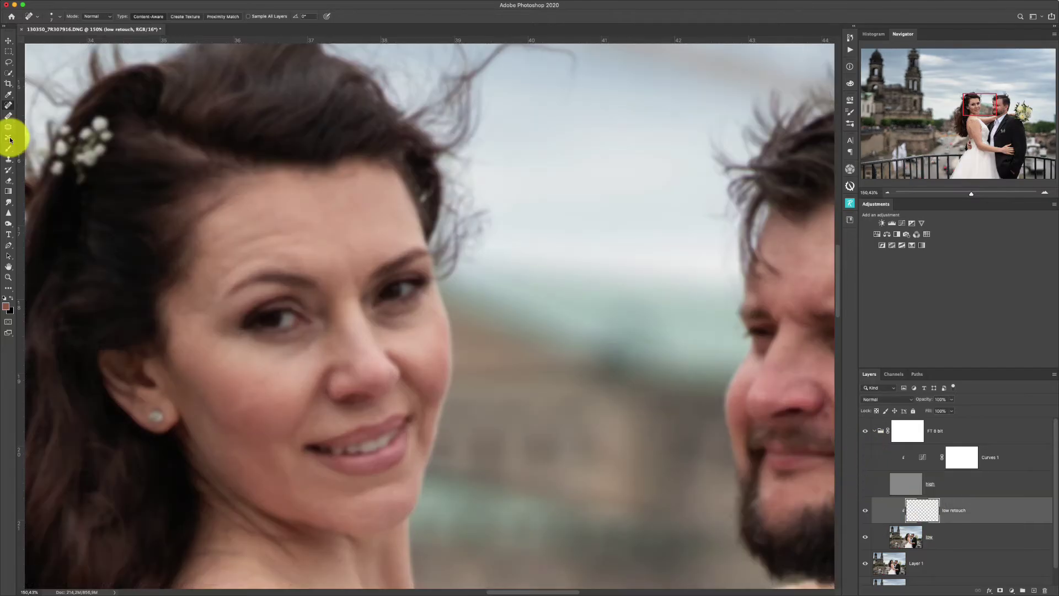
click(9, 148)
click(7, 175)
mouse_move(276, 229)
mouse_down()
mouse_move(230, 257)
mouse_move(189, 335)
mouse_move(189, 287)
mouse_move(227, 285)
mouse_move(298, 203)
mouse_move(201, 337)
mouse_up()
click(865, 484)
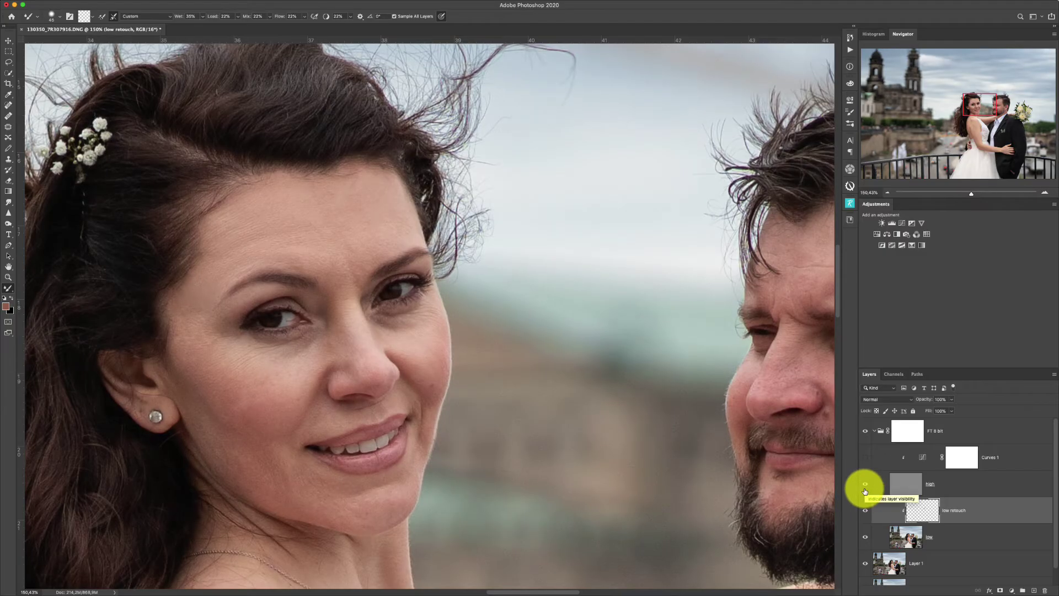
Step: Compare by toggling the high layer and FT 8 bit group, then zoom back onto the face
click(864, 432)
click(865, 483)
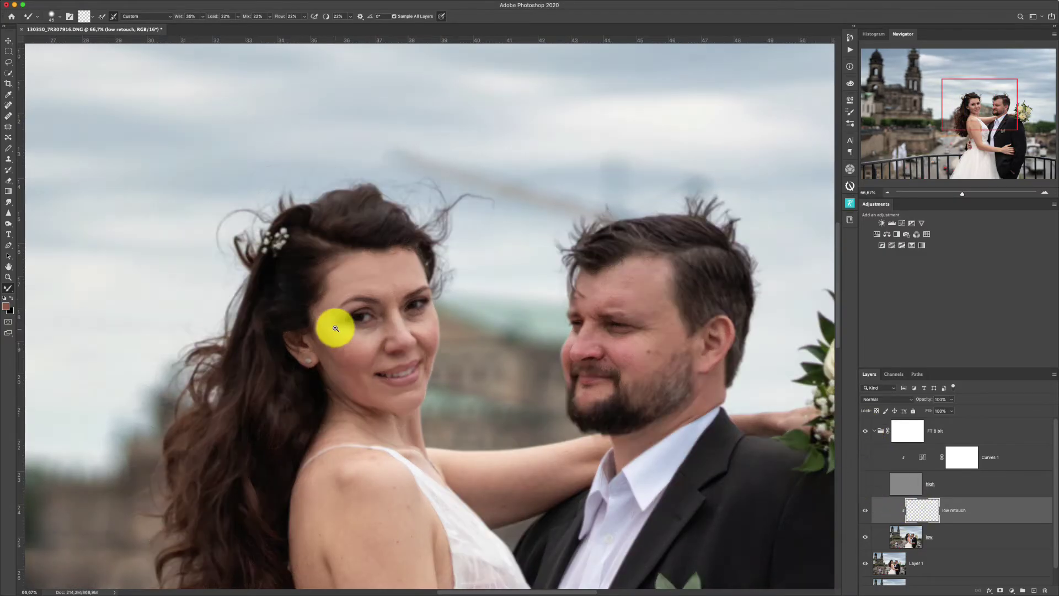
click(865, 430)
key(ctrl+minus)
key(ctrl+minus)
key(ctrl+minus)
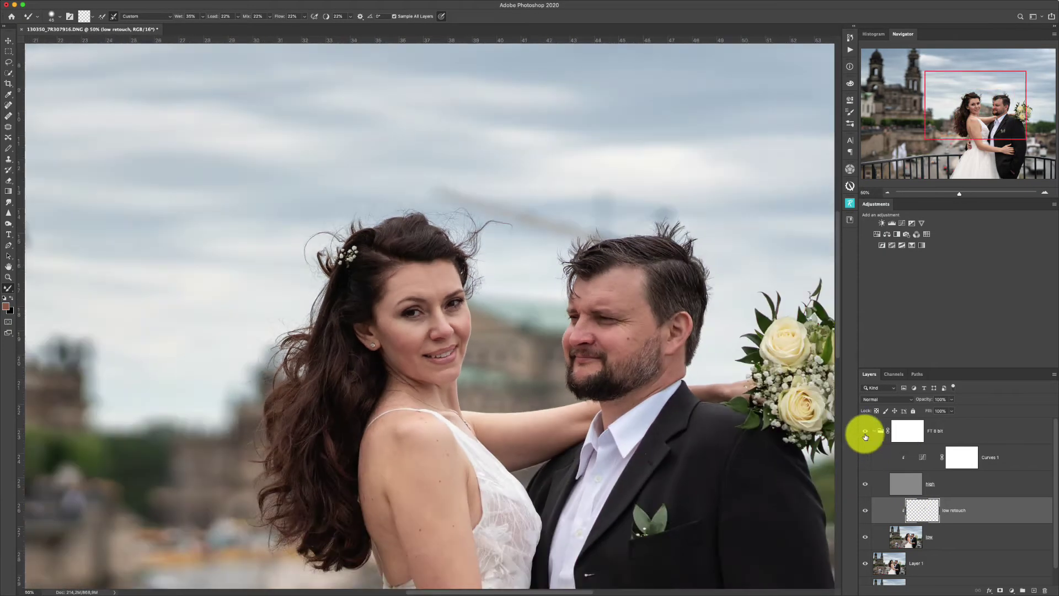
drag(452, 318, 476, 327)
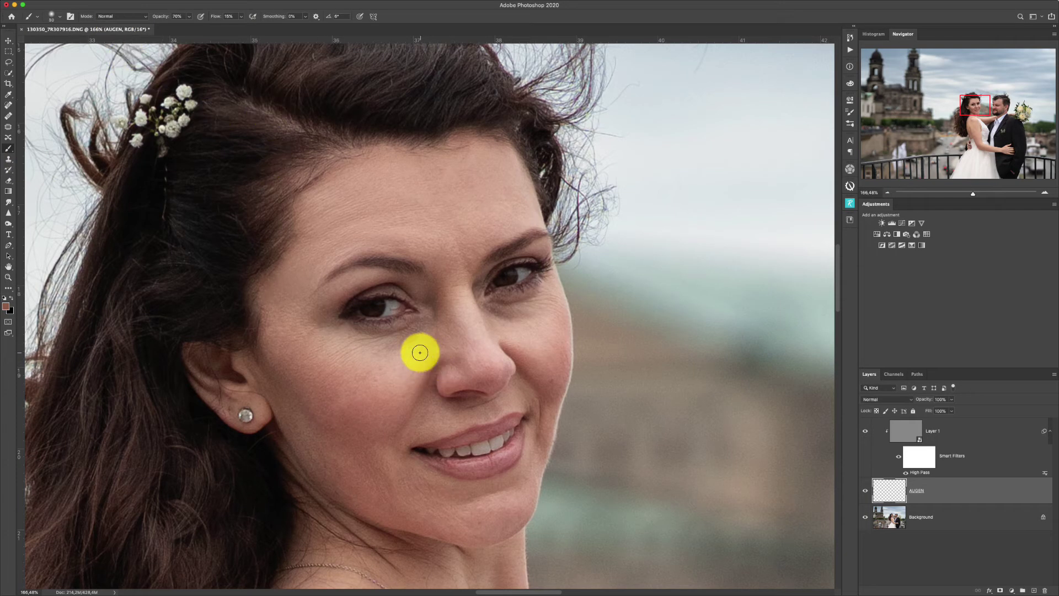
Step: Sample the bride's cheek skin tone, toggle the AUGEN layer, and switch to the Patch tool
alt+click(398, 358)
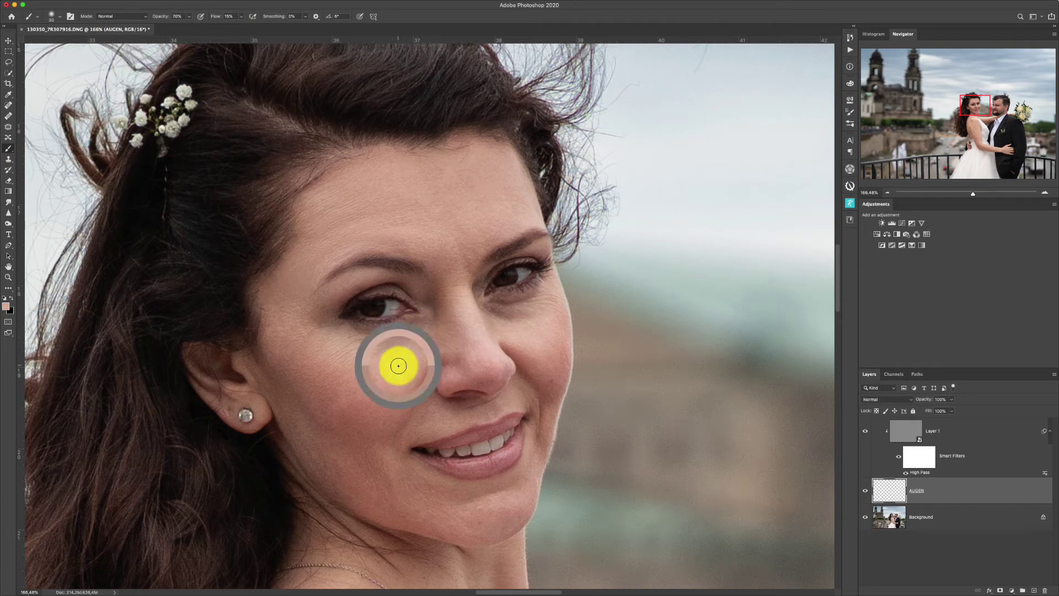
alt+click(538, 333)
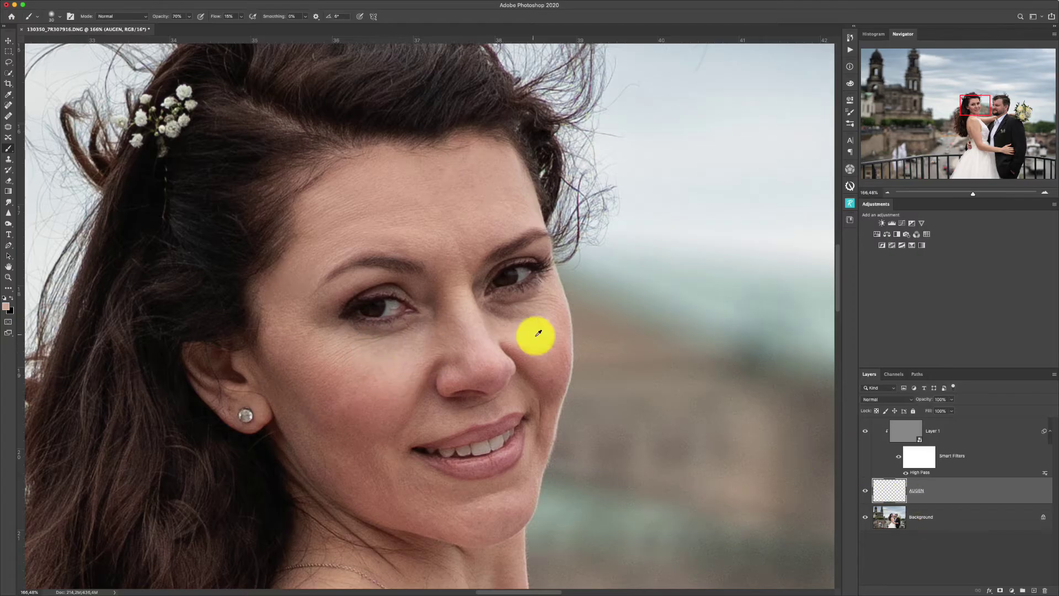
alt+click(503, 323)
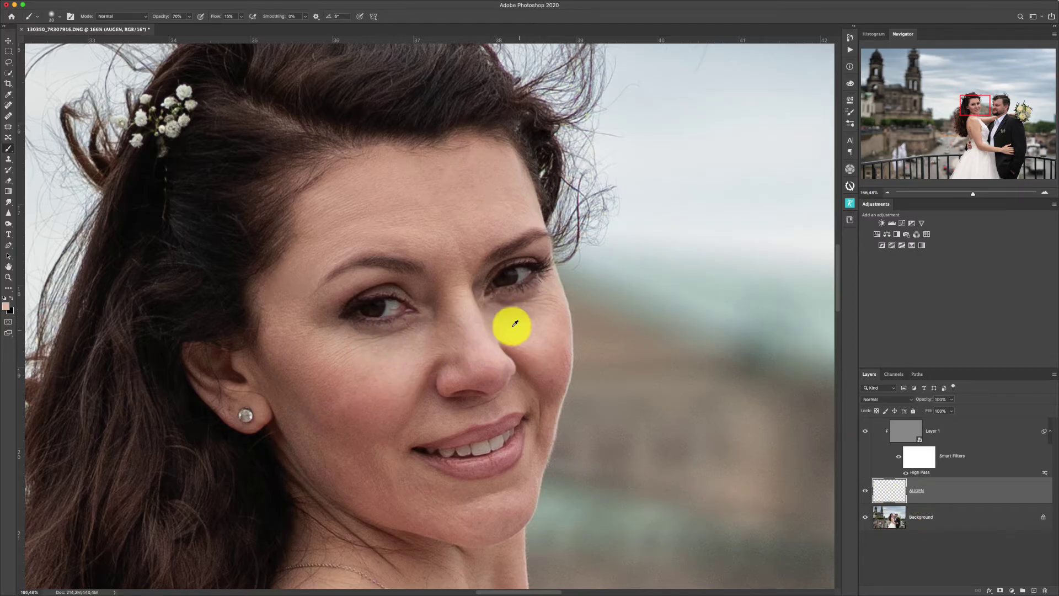
alt+click(537, 314)
alt+click(487, 307)
alt+click(532, 327)
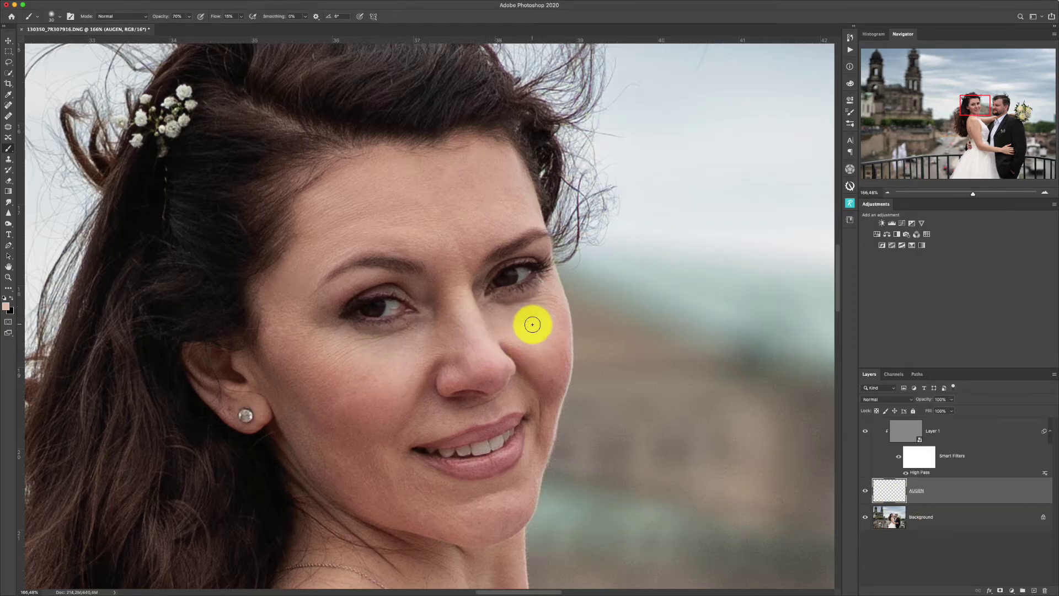
click(865, 491)
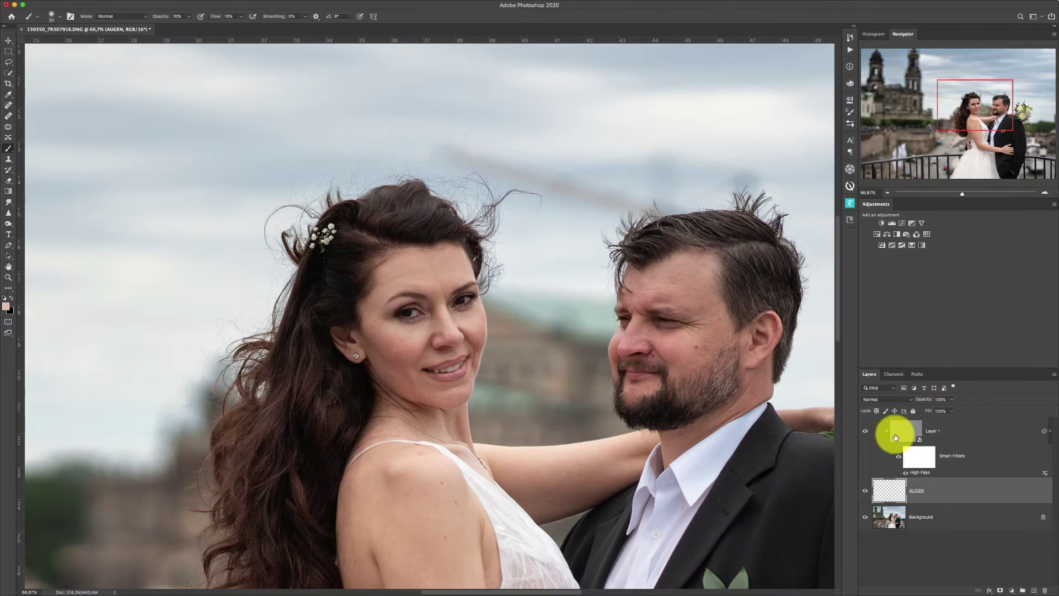
key(j)
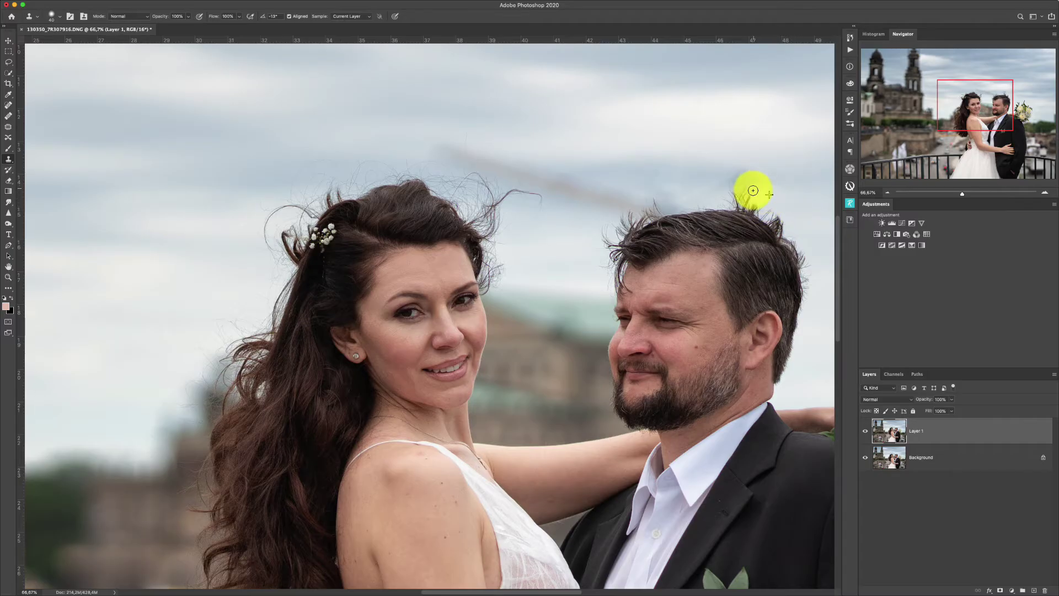
Step: Clone out the crane above the groom, patch the grey smudge, and pick a light sky grey
drag(743, 191, 748, 204)
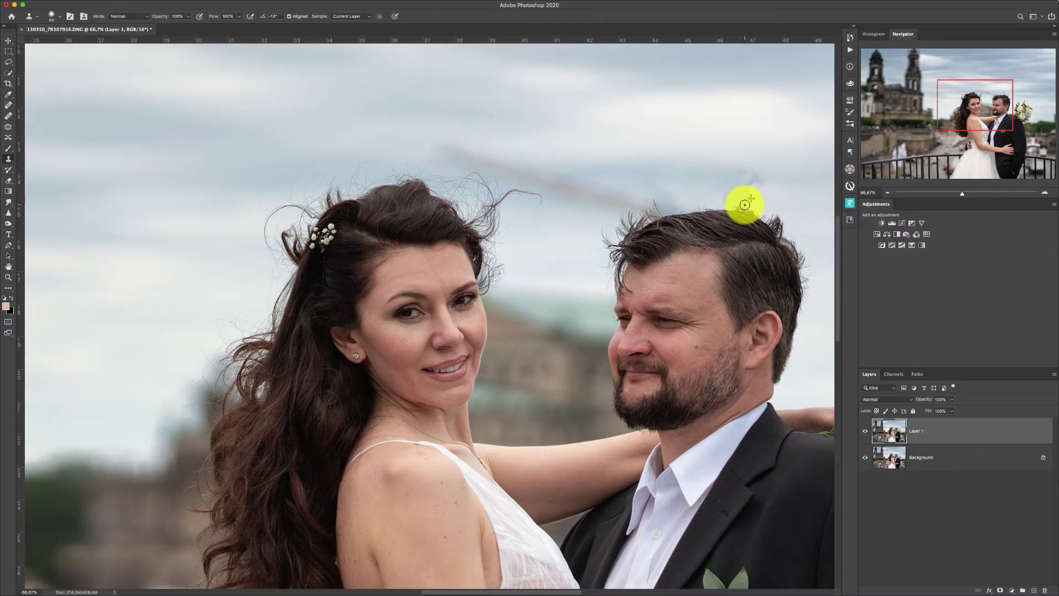
scroll(755, 198, right, 3)
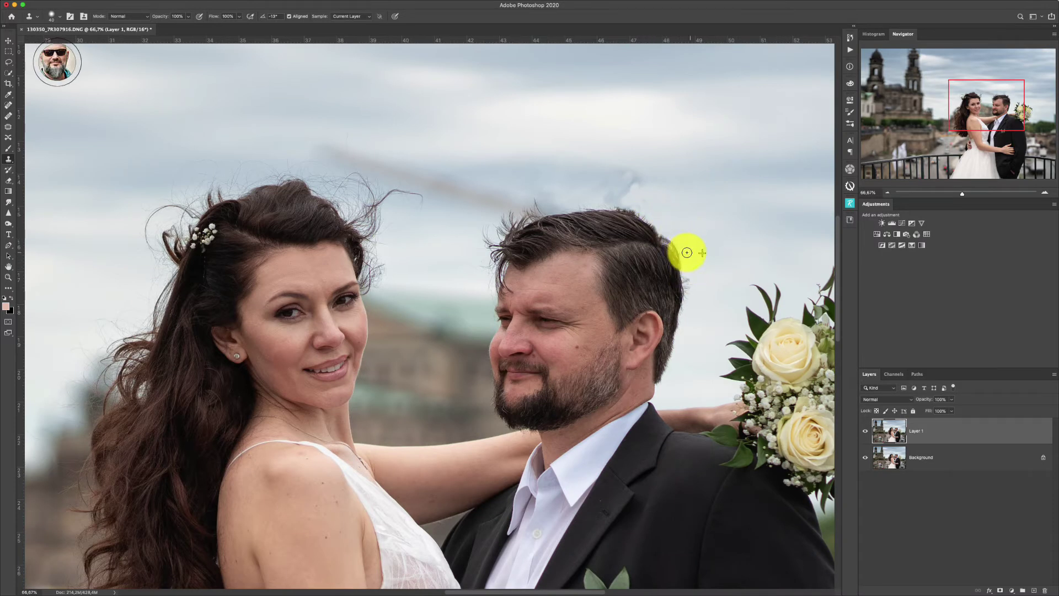
key(j)
drag(601, 166, 579, 196)
key(ctrl+d)
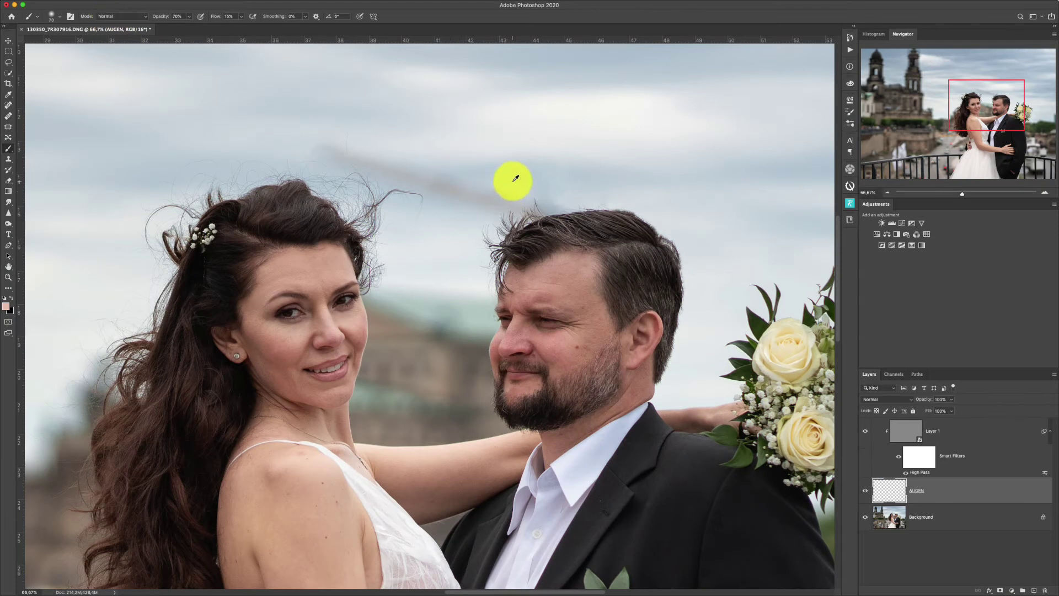
alt+click(516, 178)
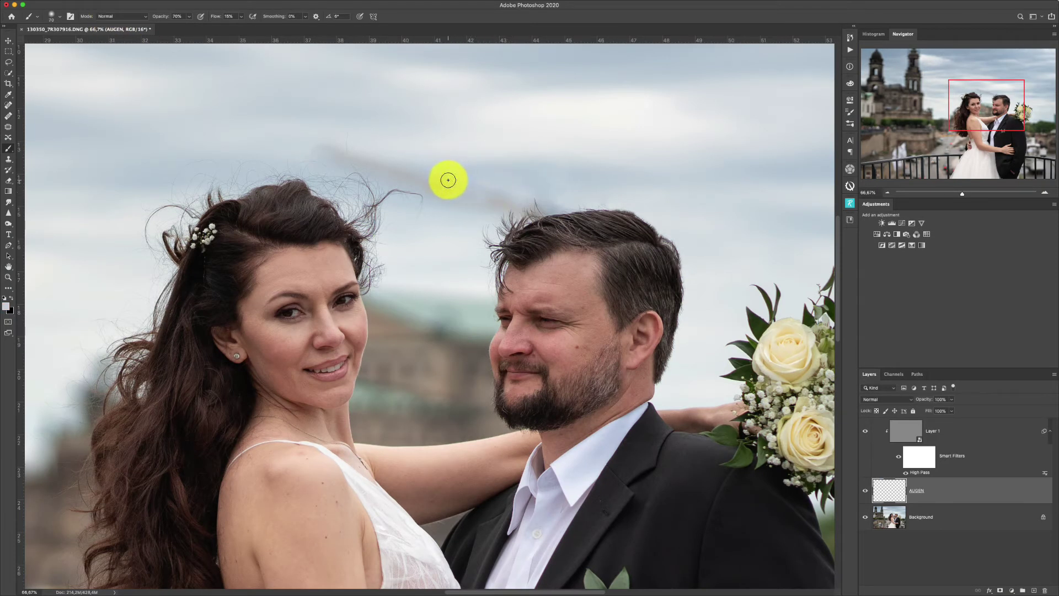
Step: Enlarge the brush to 100, sample the sky colour, and fit the whole photo on screen
key(bracketright)
key(bracketright)
key(bracketright)
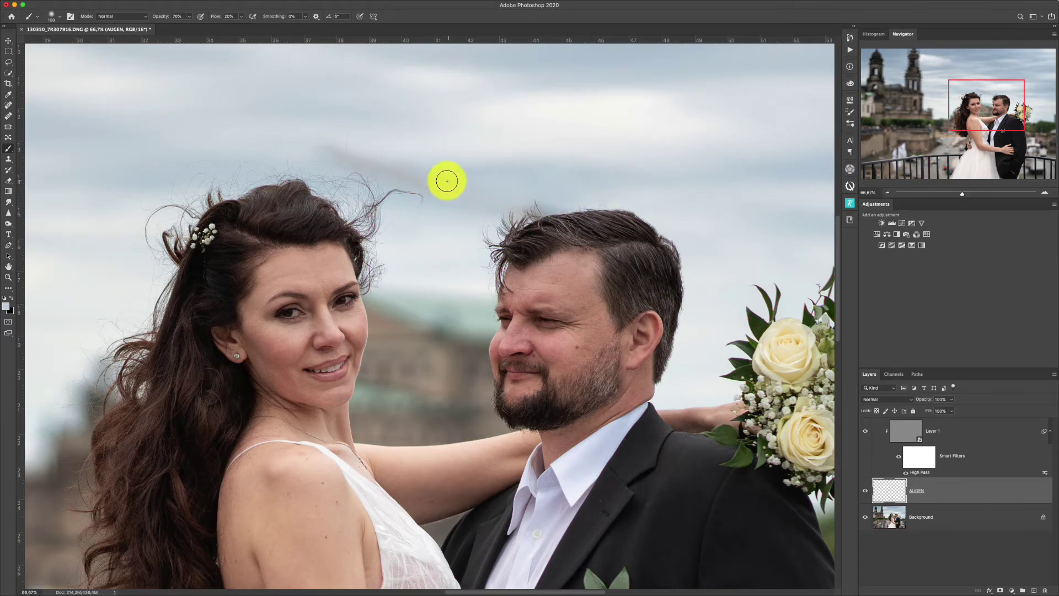
alt+click(479, 175)
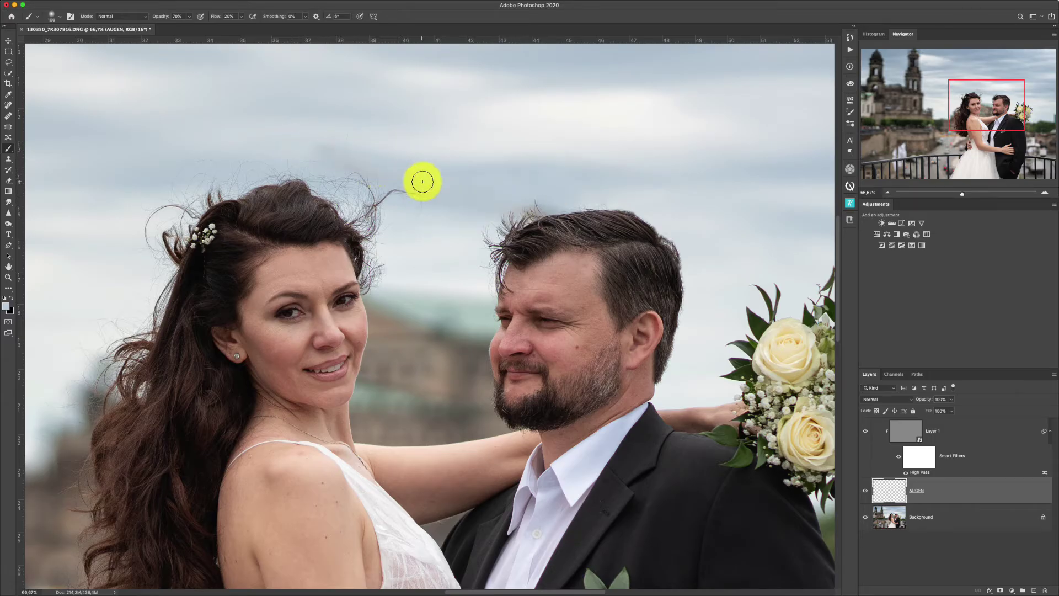
key(super+0)
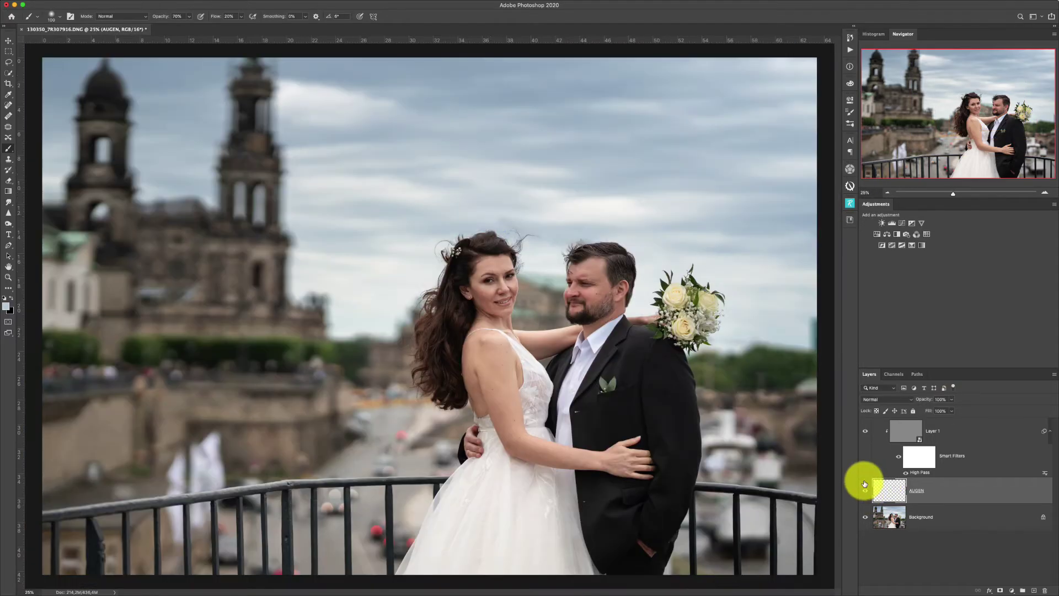
scroll(603, 213, up, 5)
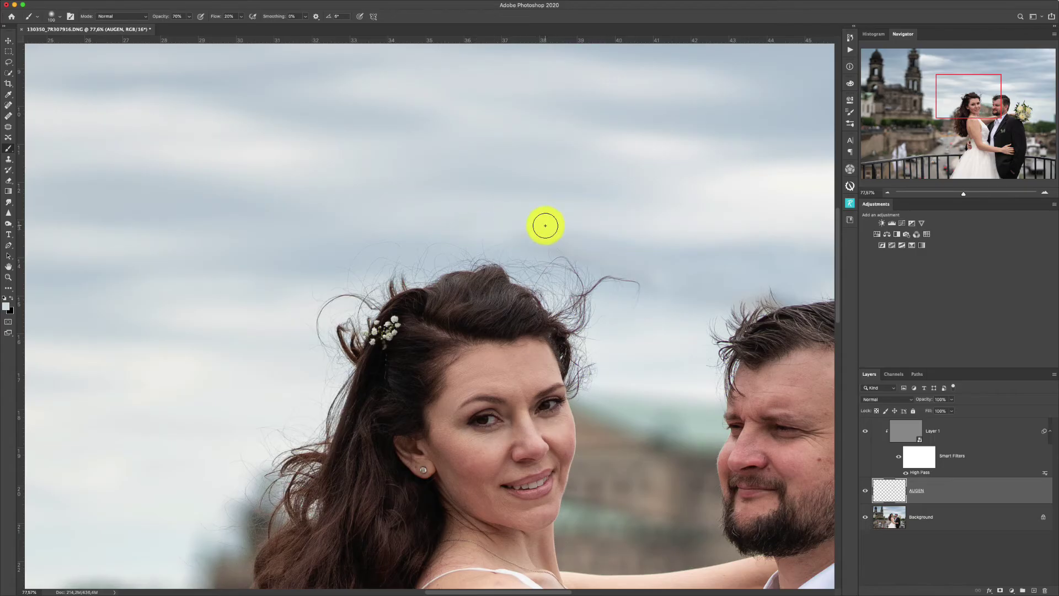
key(super+0)
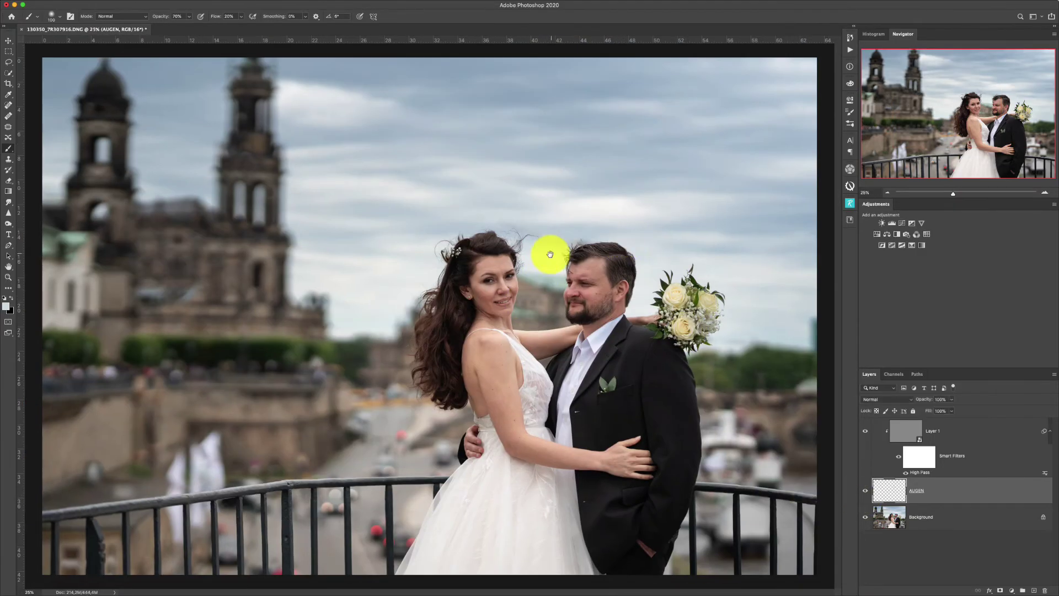
scroll(549, 253, up, 2)
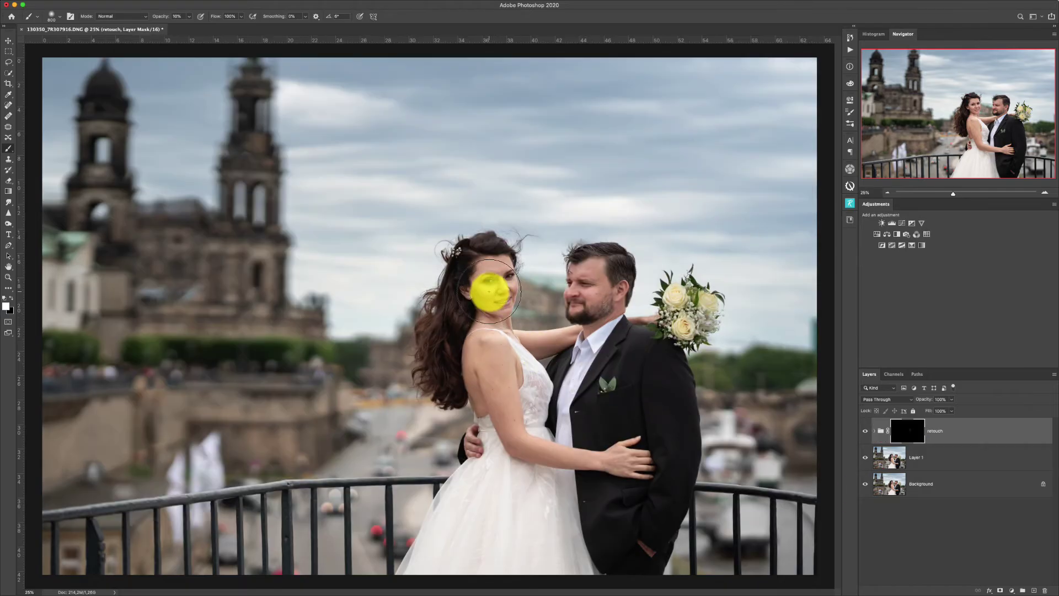
Step: Paint smoothing back through the mask, then Liquify fuller hair and a slimmer waist
drag(492, 288, 497, 386)
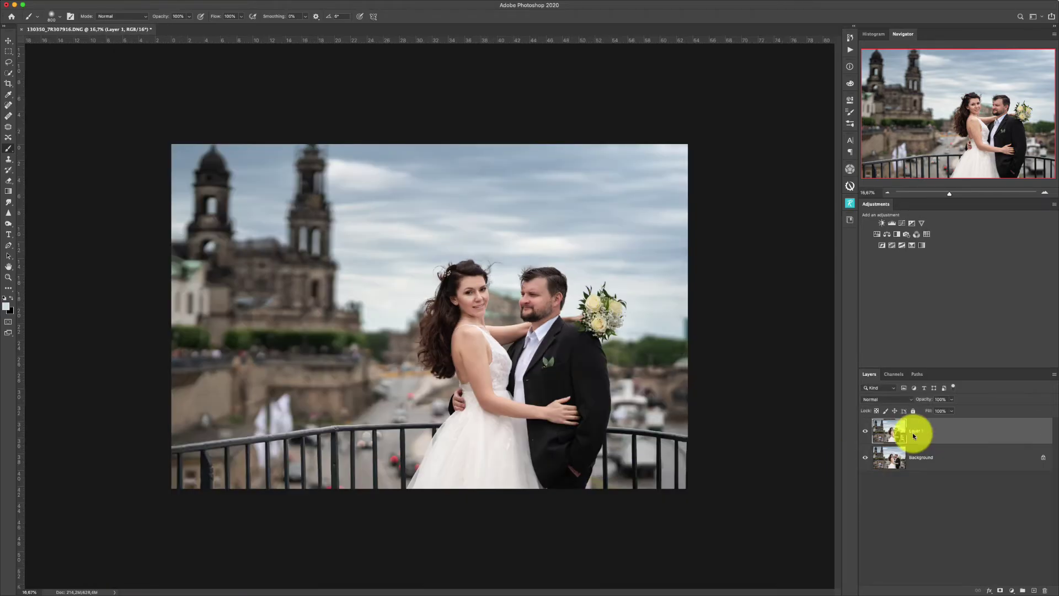
key(ctrl+shift+x)
key(bracketright)
key(bracketright)
key(bracketright)
mouse_move(488, 392)
mouse_down()
mouse_move(428, 326)
mouse_move(439, 253)
mouse_up()
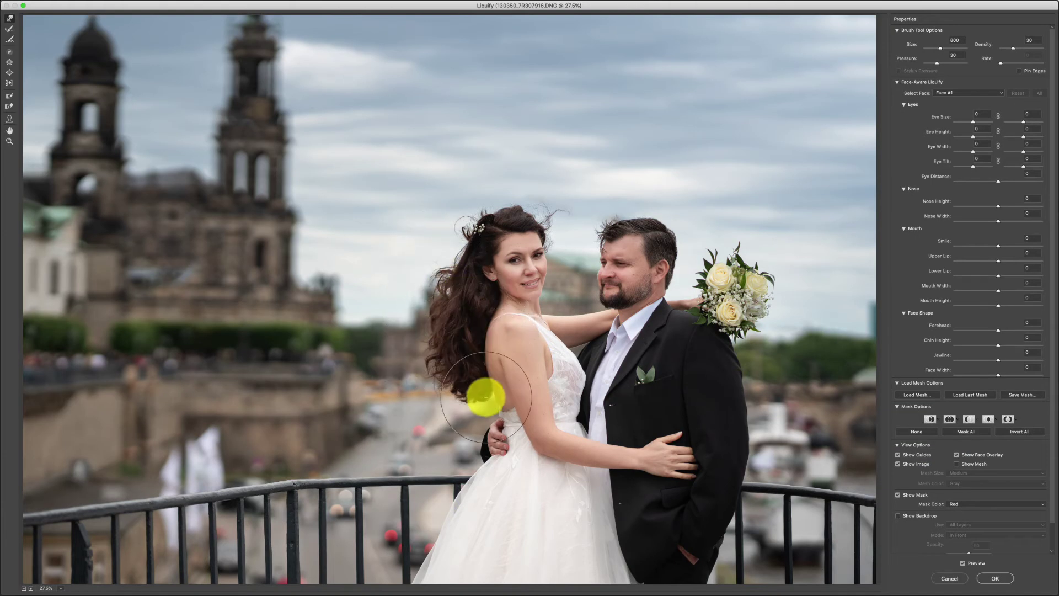
key(bracketleft)
drag(518, 455, 420, 366)
click(992, 577)
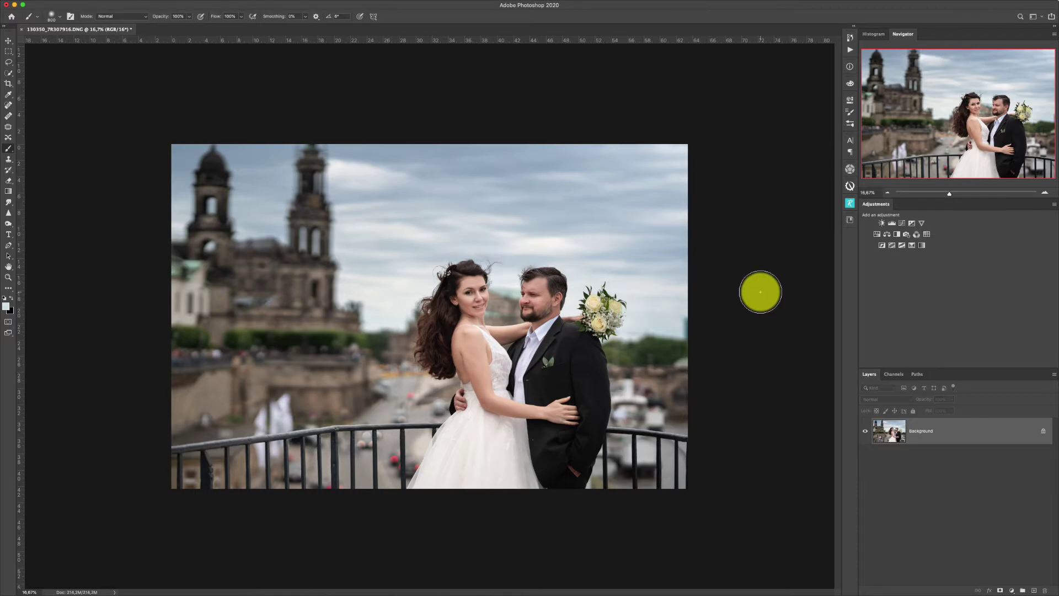
Step: Paint a white dab on a new layer and move it into the upper-right sky
click(1030, 588)
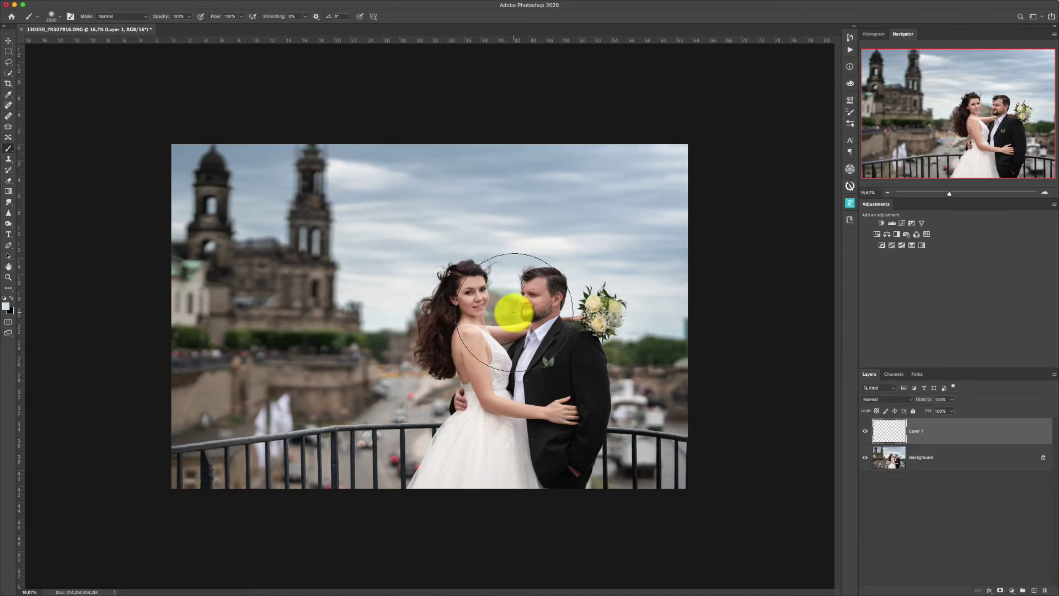
click(438, 308)
key(ctrl+t)
mouse_move(316, 440)
mouse_down()
mouse_move(526, 309)
mouse_move(756, 271)
mouse_up()
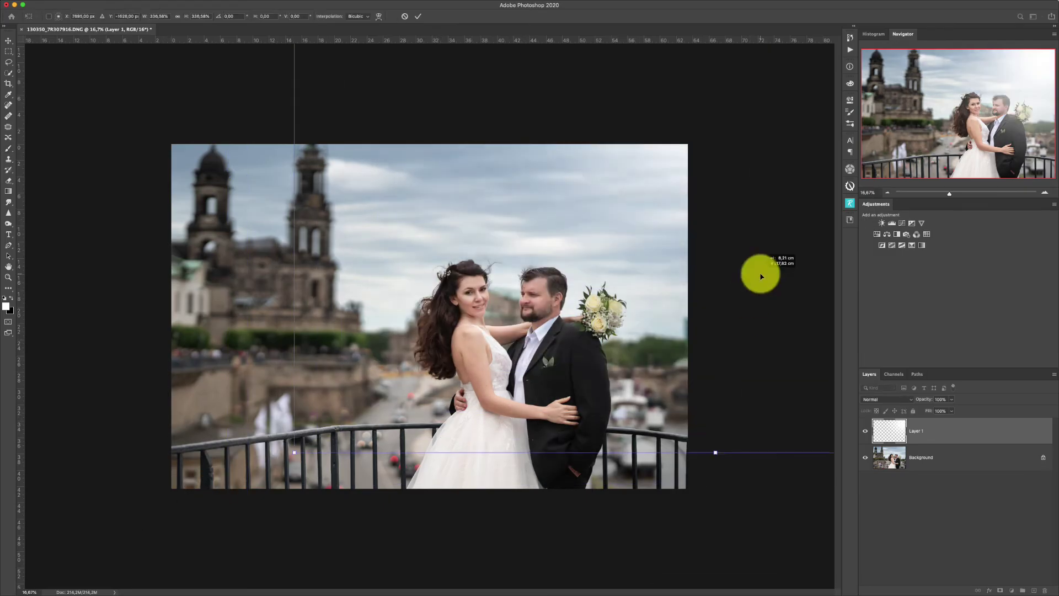
key(Return)
Step: Mask part of the glow with black at 60% opacity, then flatten and save
click(1000, 590)
key(x)
key([)
key(6)
drag(450, 314, 521, 312)
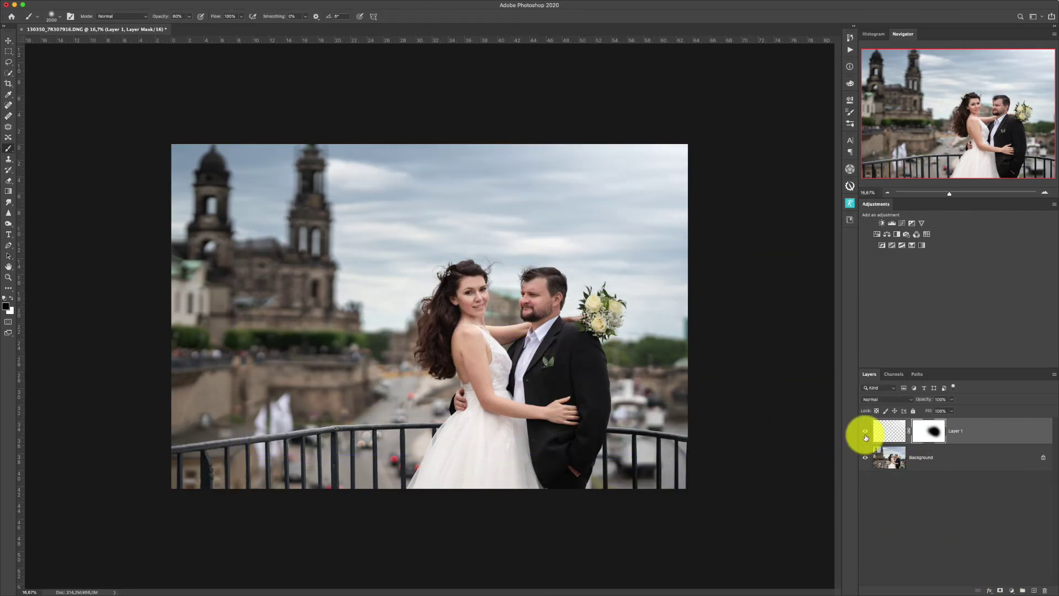
key(ctrl+s)
Step: In Lightroom, label photos 313 red, 314 yellow and 315 green
key(6)
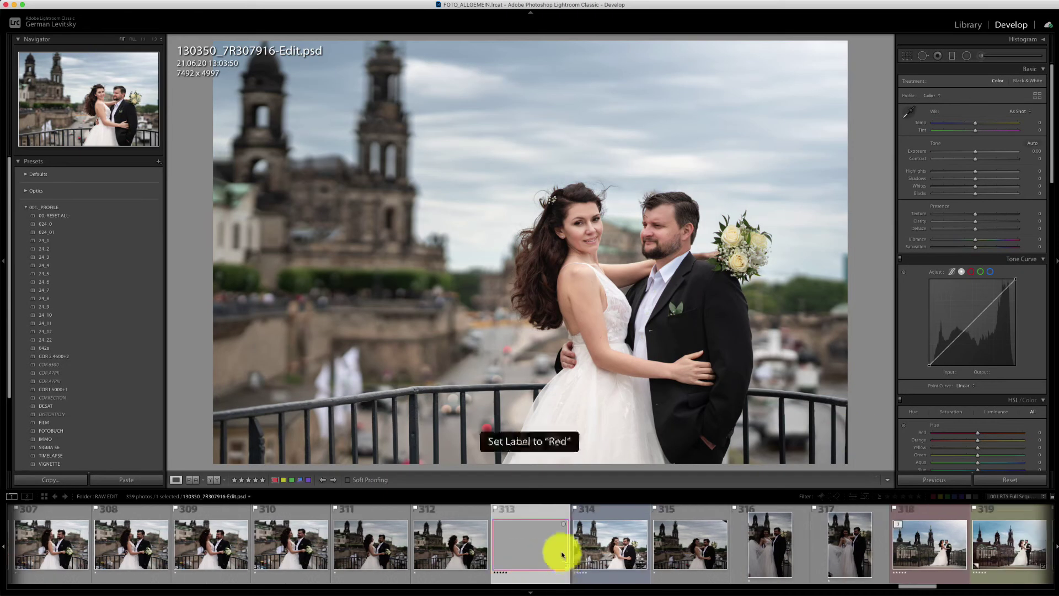
key(Right)
key(7)
key(Right)
key(8)
Step: Make a toned black-and-white with highlights at -61, then view the colour-graded Copy 1
click(52, 348)
mouse_move(975, 171)
mouse_down()
mouse_move(945, 170)
mouse_move(969, 151)
mouse_up()
click(458, 550)
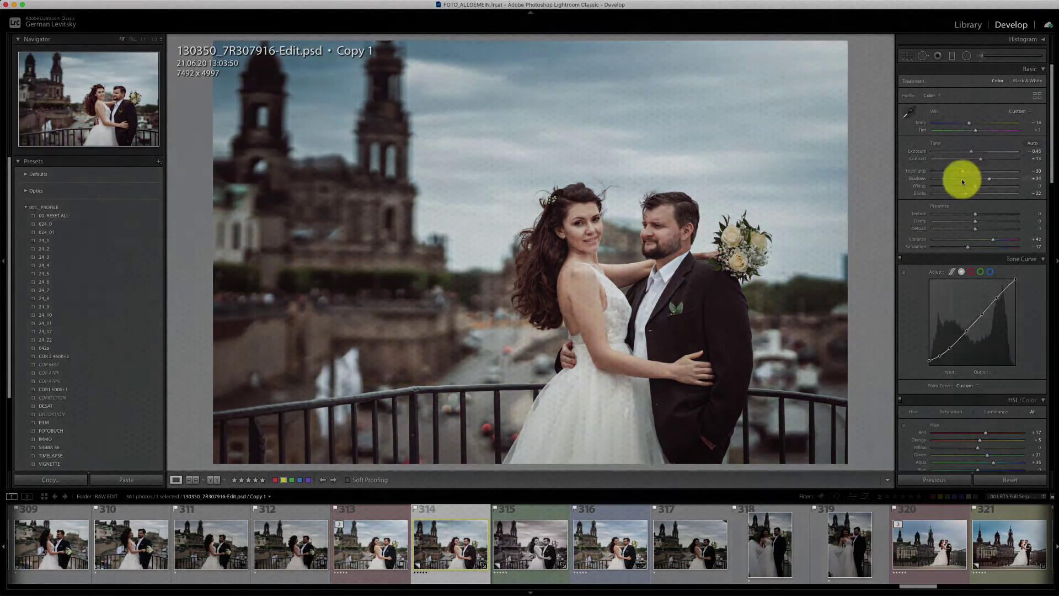
scroll(963, 321, down, 5)
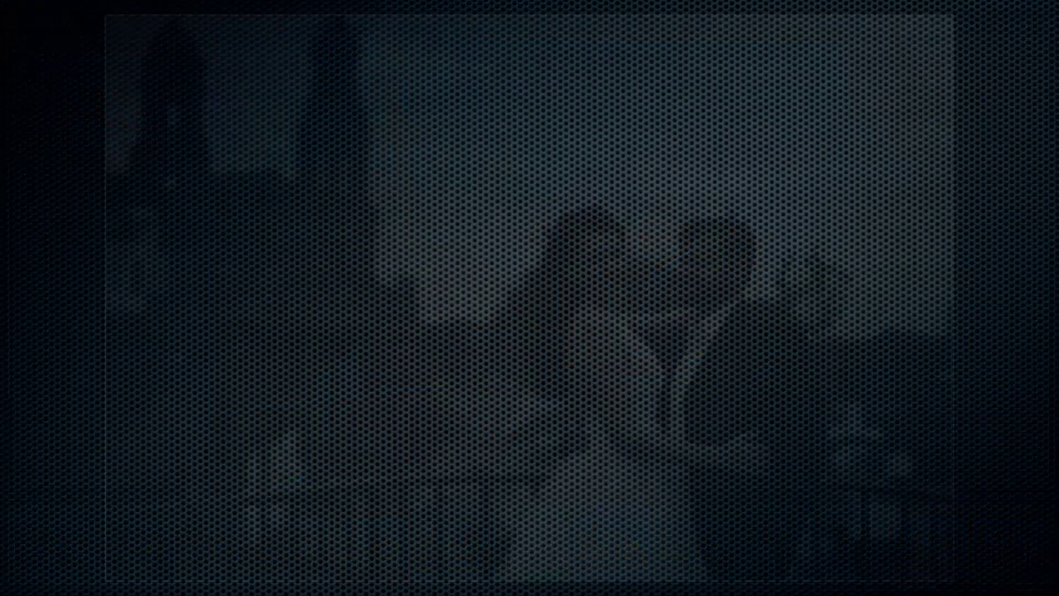